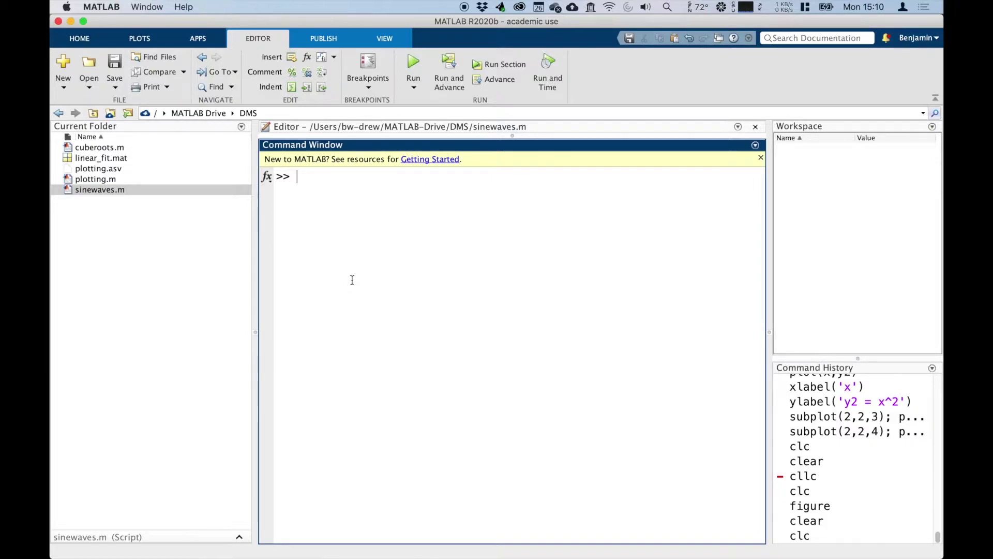
# Step: Draft a coefficients = polyfit(xdata,ydata,n) command, then delete it
pyautogui.click(203, 40)
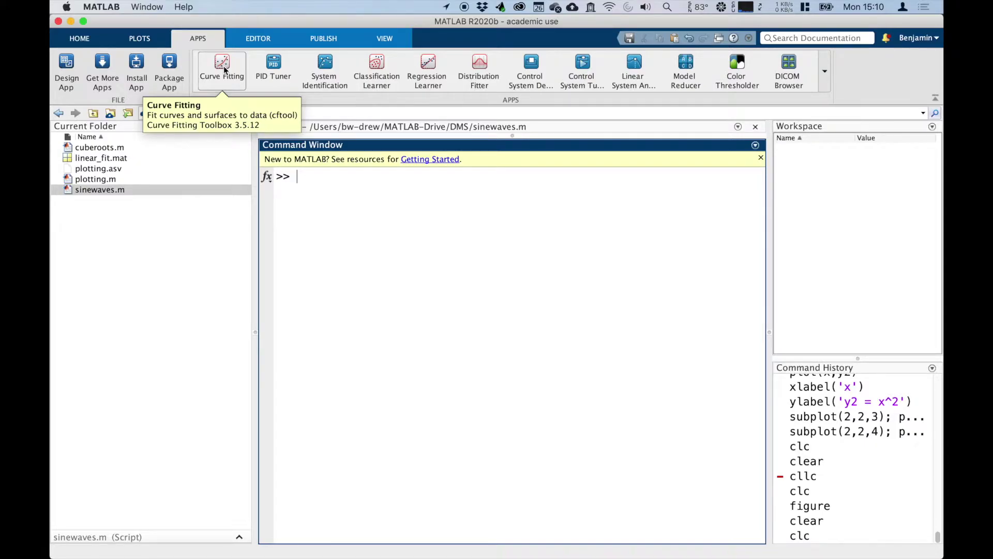
pyautogui.click(253, 38)
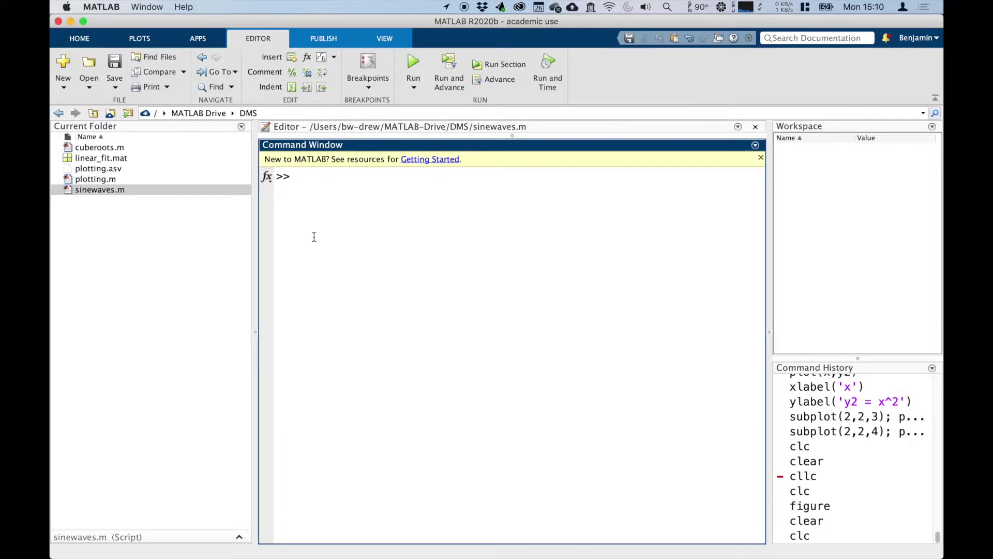
pyautogui.write('coefficients = polyfit(')
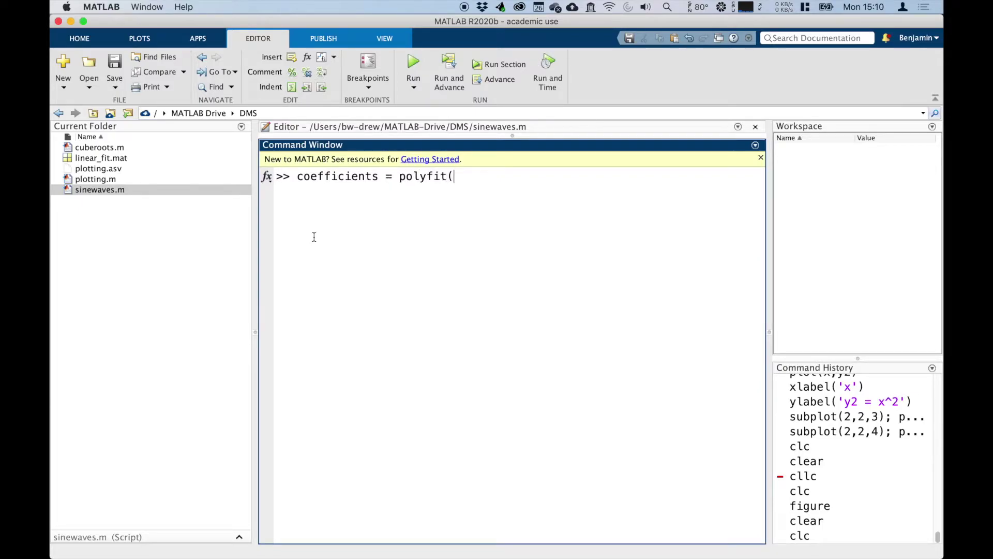
pyautogui.write('xdata,ydata,n')
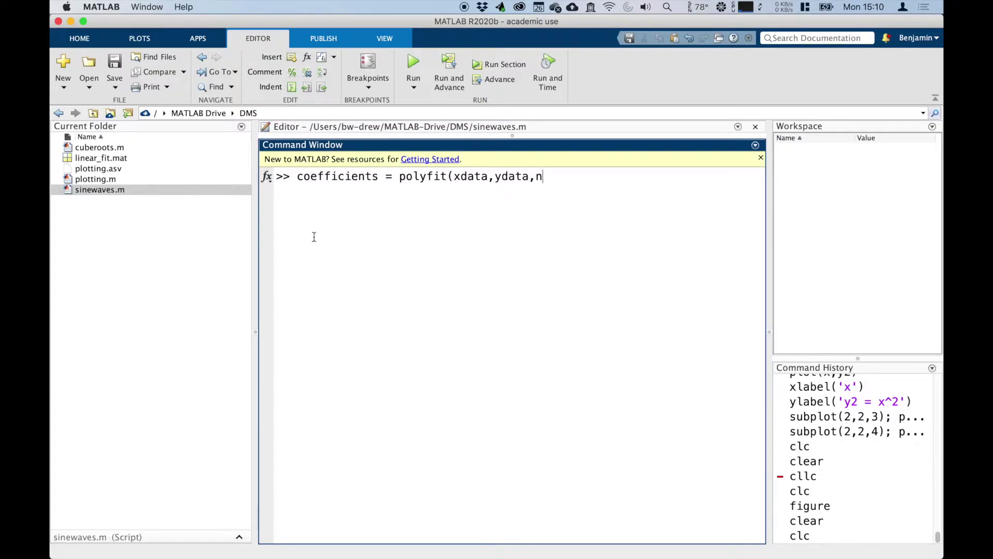
pyautogui.write(')')
pyautogui.press('Left')
pyautogui.press('Left')
pyautogui.press('Left')
pyautogui.press('Left')
pyautogui.press('Left')
pyautogui.press('Left')
pyautogui.press('Left')
pyautogui.press('Left')
pyautogui.press('Left')
pyautogui.press('Left')
pyautogui.press('Left')
pyautogui.press('Left')
pyautogui.press('Left')
pyautogui.press('Left')
pyautogui.press('Left')
pyautogui.press('Left')
pyautogui.press('Left')
pyautogui.press('Left')
pyautogui.tripleClick(515, 175)
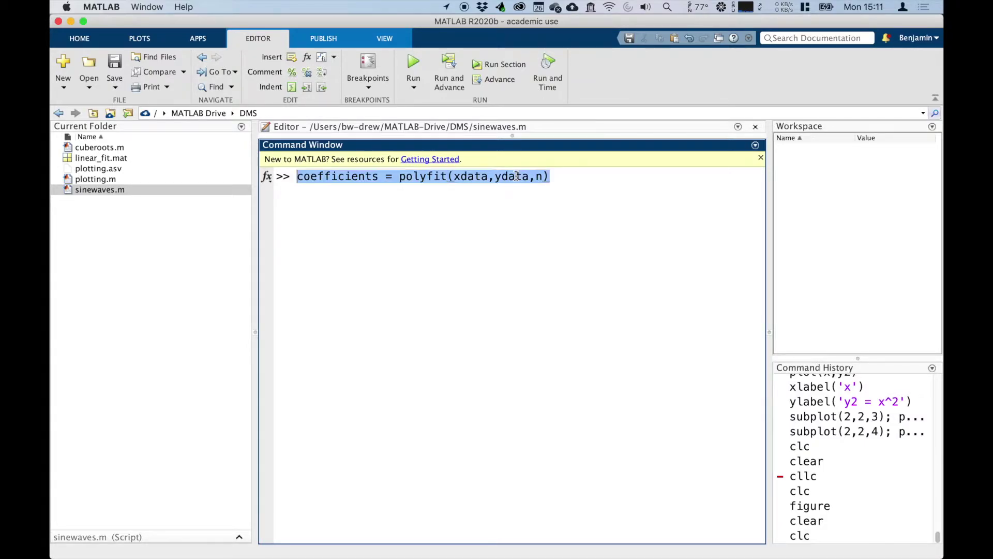
pyautogui.press('BackSpace')
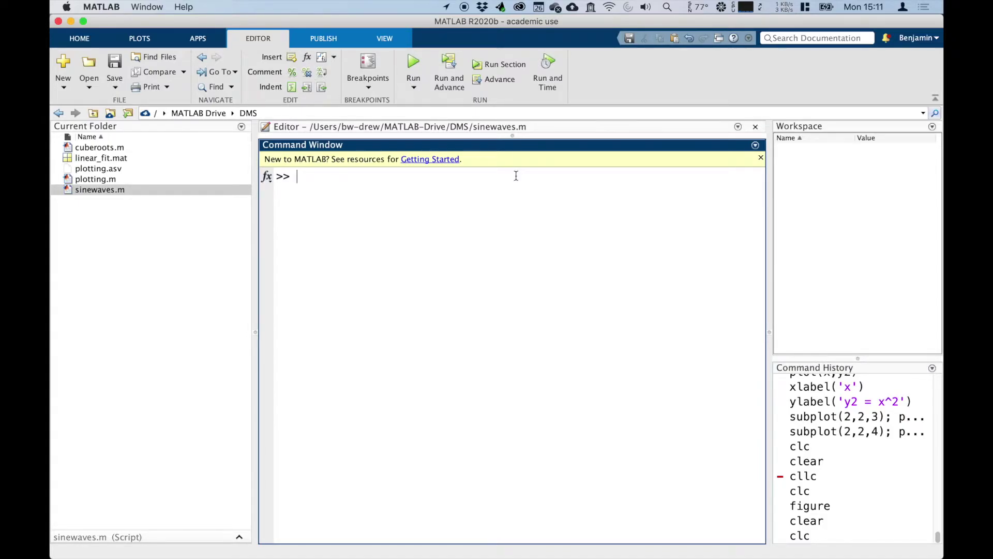
# Step: Load linear_fit.mat, plot y against x with plot(x,y), and move Figure 1 aside
pyautogui.doubleClick(69, 160)
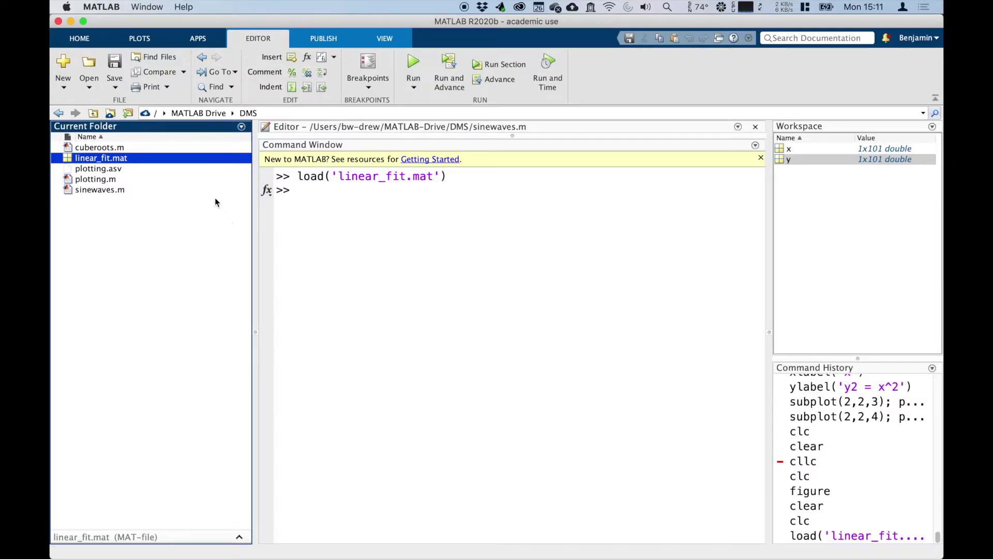
pyautogui.click(367, 192)
pyautogui.write('plot(')
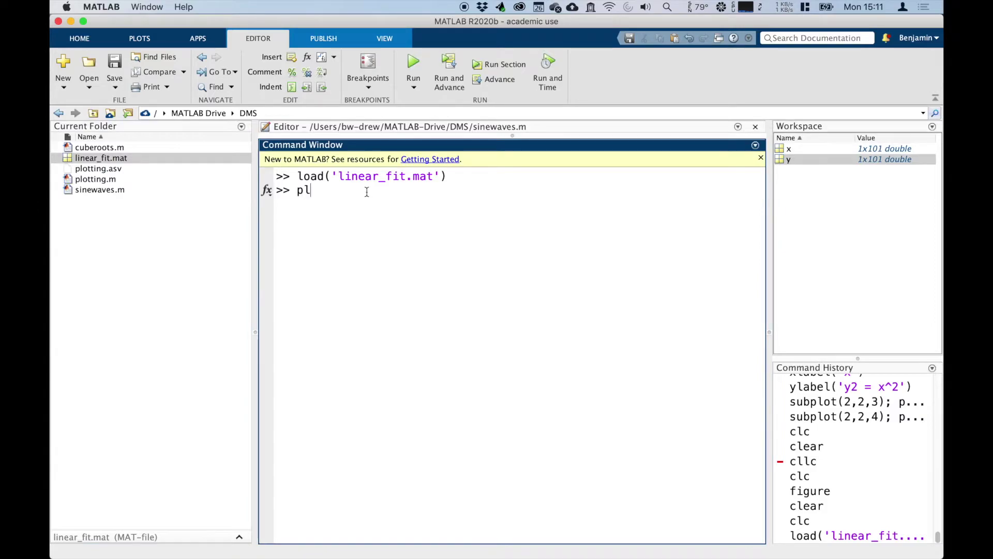
pyautogui.write('x,y)')
pyautogui.press('Return')
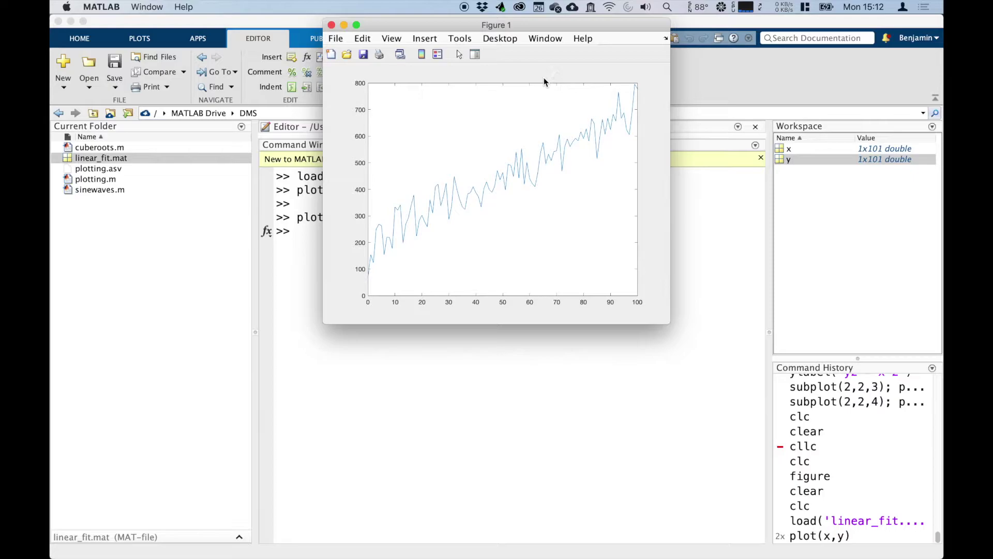
pyautogui.moveTo(446, 25); pyautogui.dragTo(532, 110)
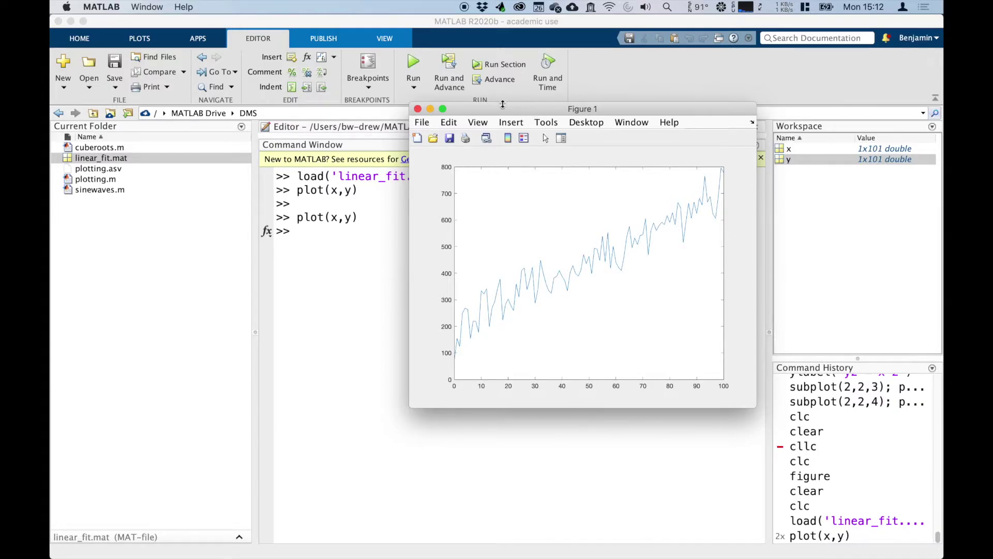
# Step: Close Figure 1 and run coefficients = polyfit(x,y,1), giving 5.0316 and 195.4123
pyautogui.click(418, 108)
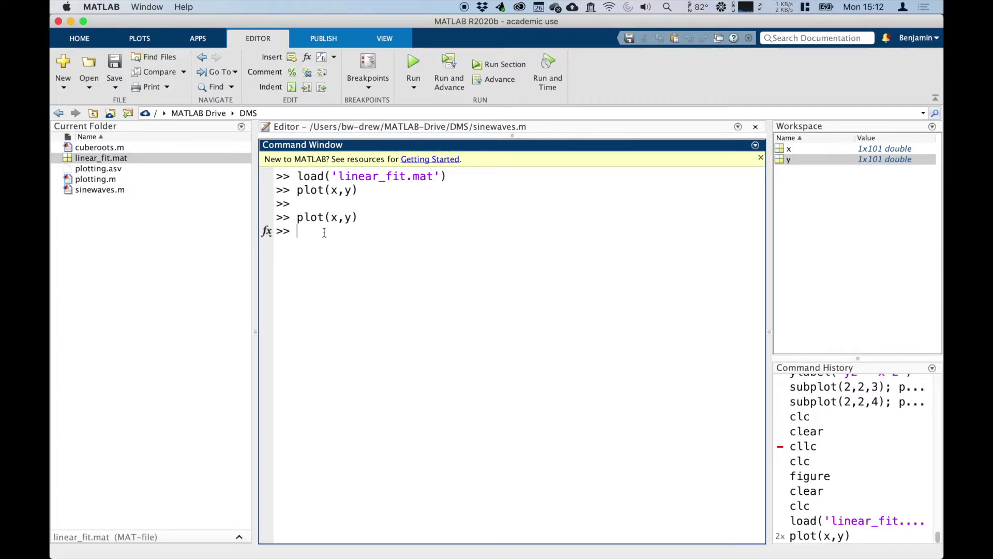
pyautogui.write('coefficients = polyfit(x')
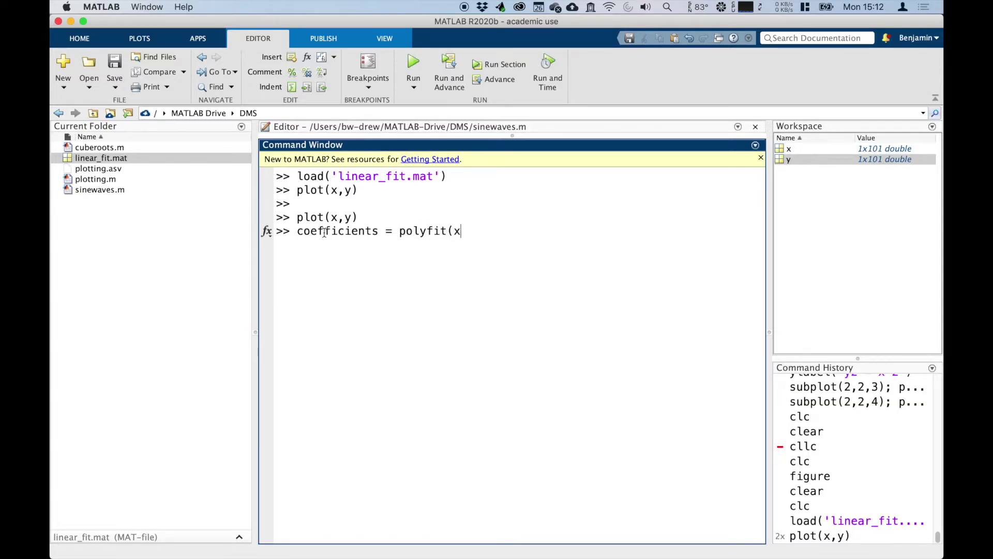
pyautogui.write(',y,1)')
pyautogui.press('Return')
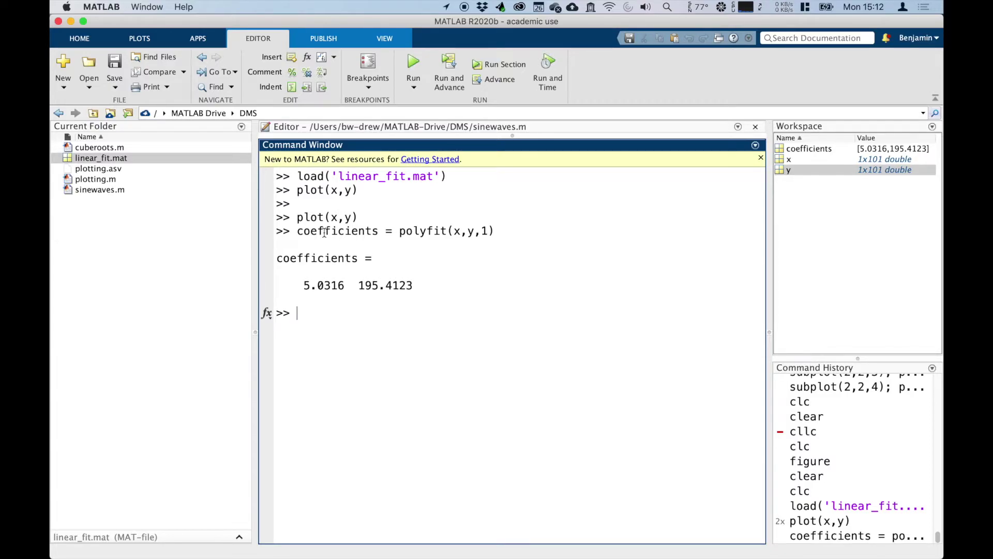
# Step: Write the expression y_fit = x*coefficients(1) + coefficients(2), correcting typos
pyautogui.write('y_fit = x*coef')
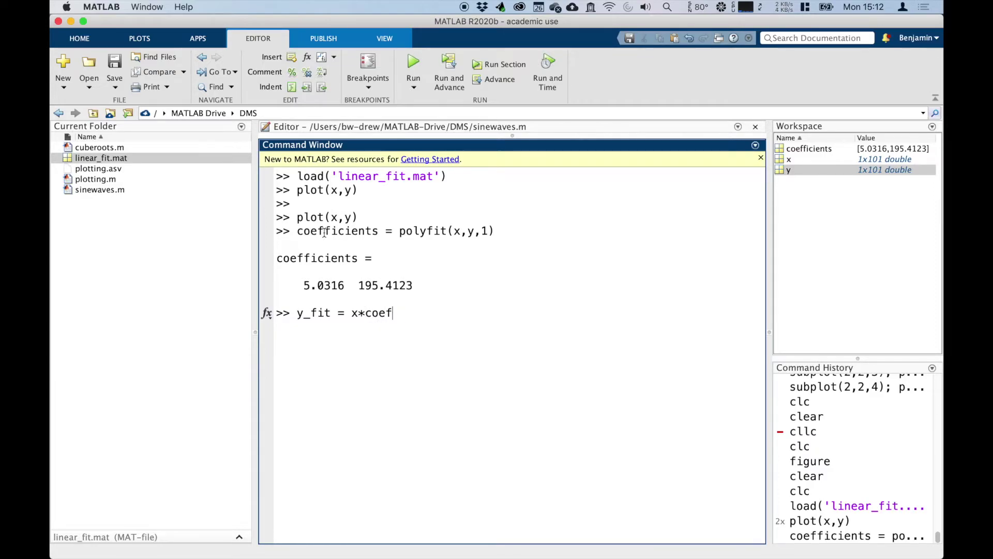
pyautogui.write('ficients(1) + coefficients(2)')
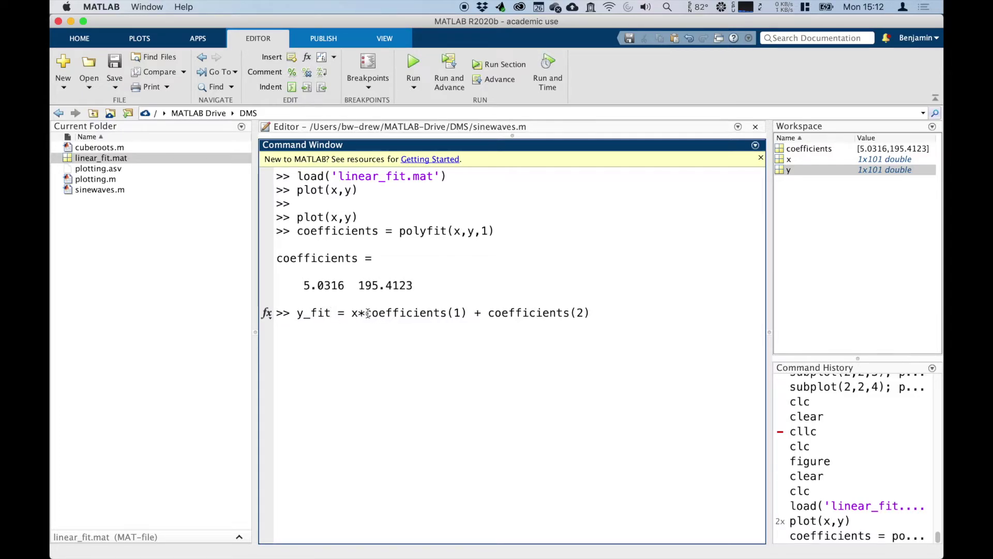
pyautogui.moveTo(366, 313); pyautogui.dragTo(463, 313)
pyautogui.click(464, 313)
pyautogui.doubleClick(356, 313)
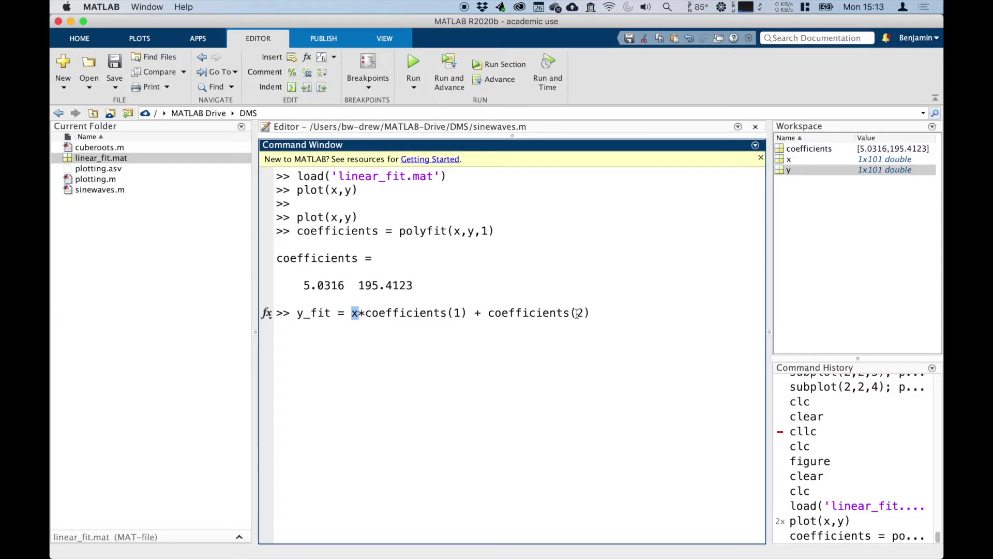
pyautogui.click(631, 314)
# Step: Compute y_fit, then plot the data as red circles with plot(x,y,'ro')
pyautogui.write(';')
pyautogui.press('Return')
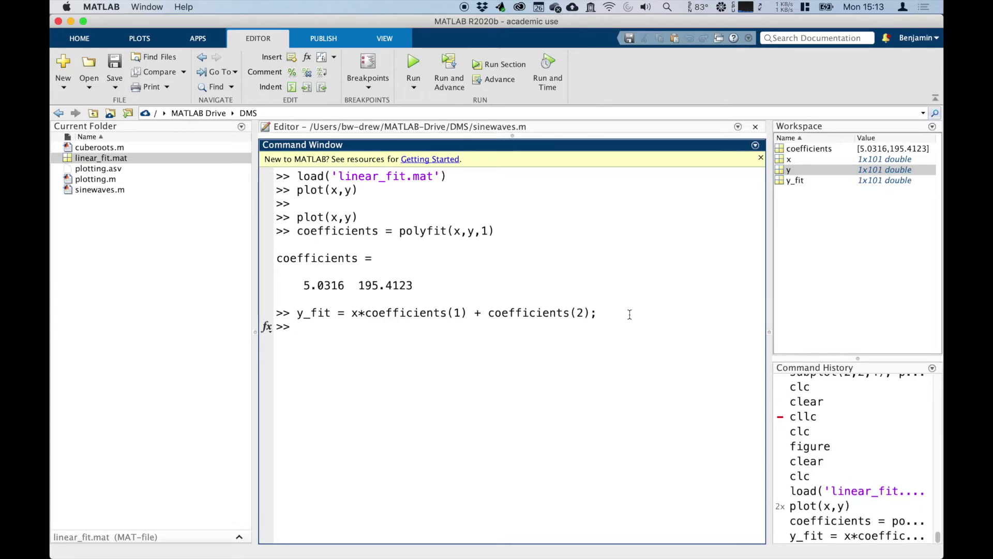
pyautogui.write("plot(x,y,'ro')")
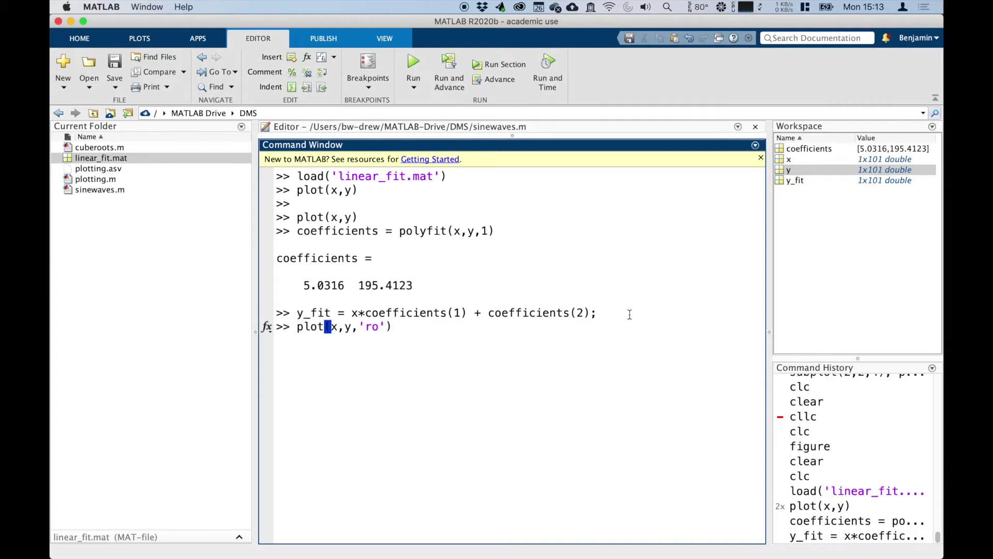
pyautogui.write(';')
pyautogui.press('Return')
# Step: Hold the plot and overlay the fitted line with plot(x,y_fit)
pyautogui.write('h')
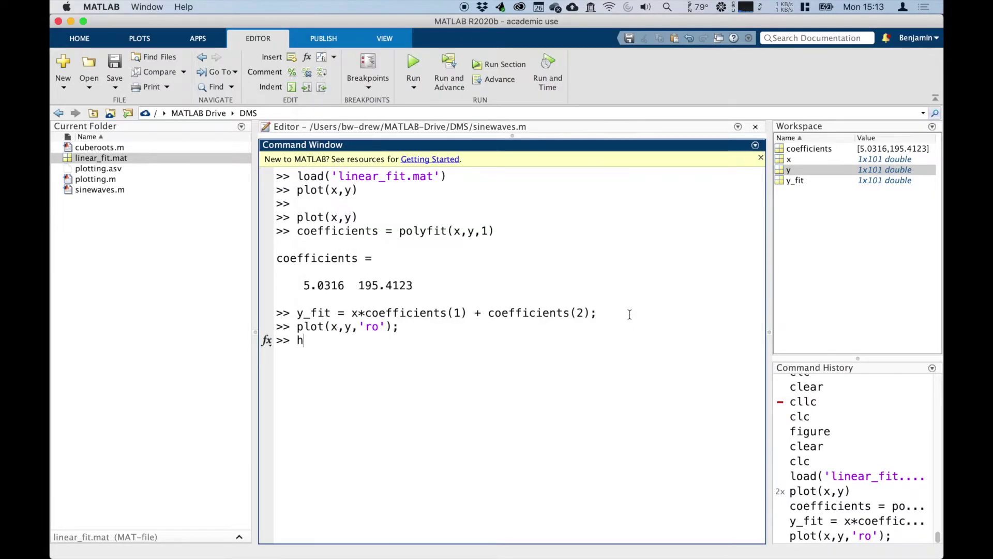
pyautogui.write('old on')
pyautogui.press('Return')
pyautogui.write('pl')
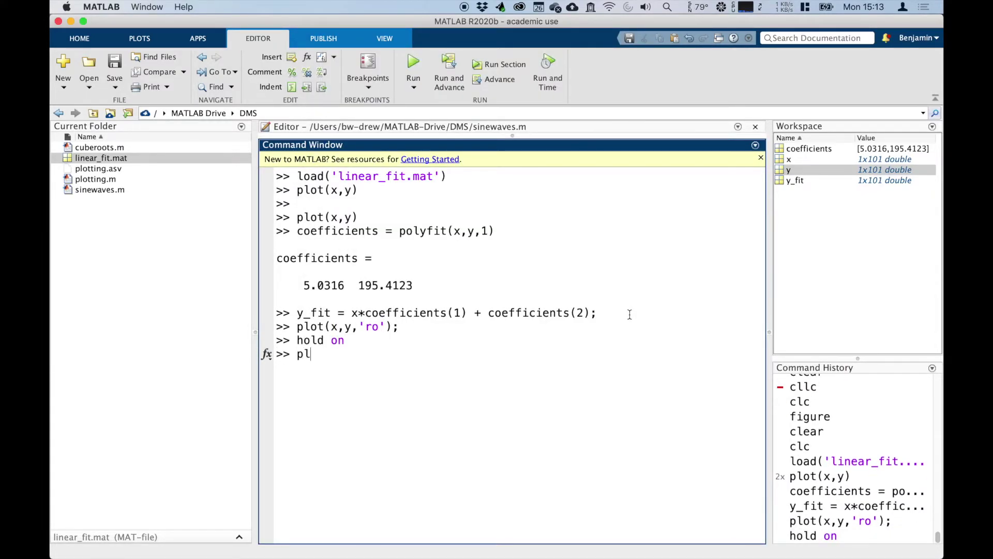
pyautogui.write('ot(x,y_fi')
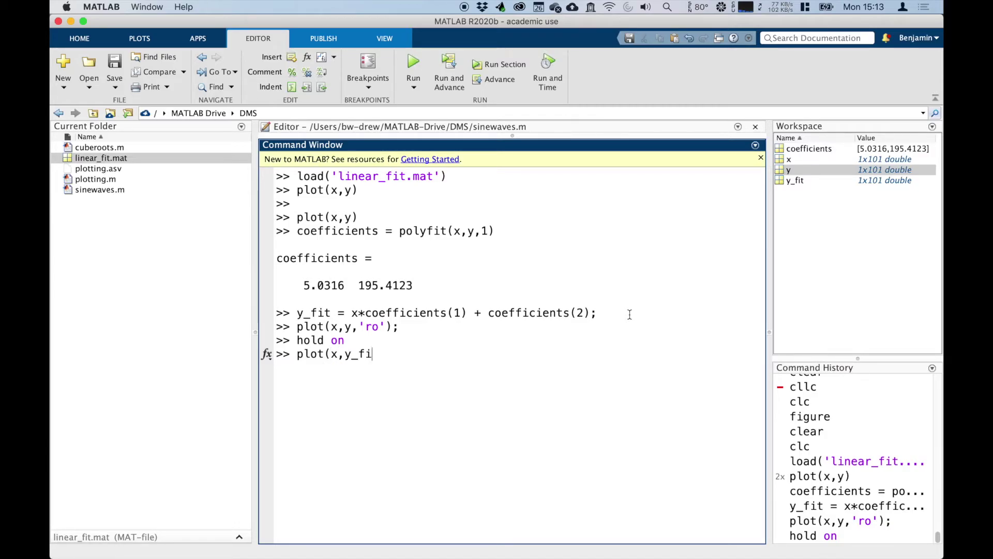
pyautogui.write('t);')
pyautogui.press('Return')
# Step: Label the axes x and y, turn the grid on, and title it 'Curve-fitting'
pyautogui.write("xlabel(''")
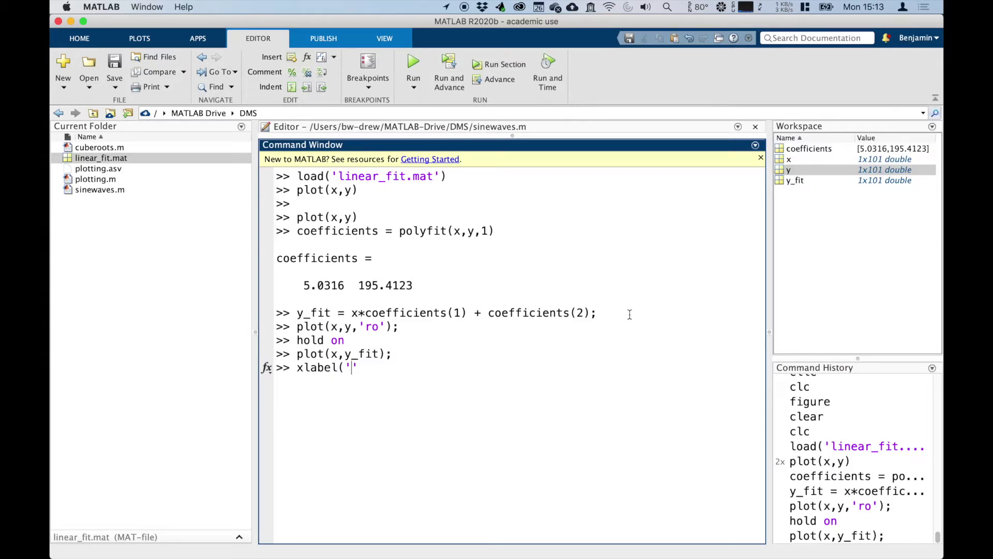
pyautogui.write('x')
pyautogui.write('); ylabel')
pyautogui.write("('y")
pyautogui.write(')')
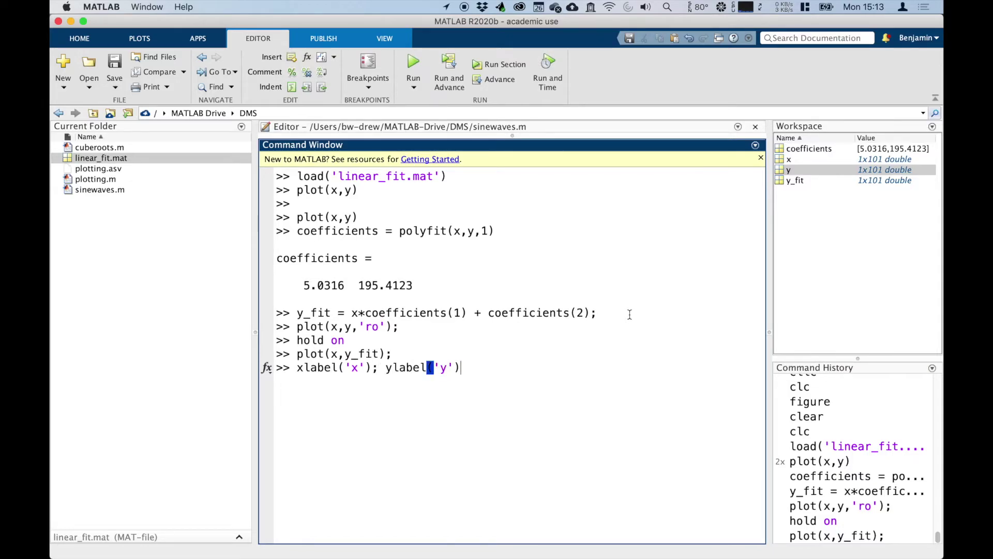
pyautogui.write('; grdi')
pyautogui.press('BackSpace')
pyautogui.press('BackSpace')
pyautogui.write('id on; ')
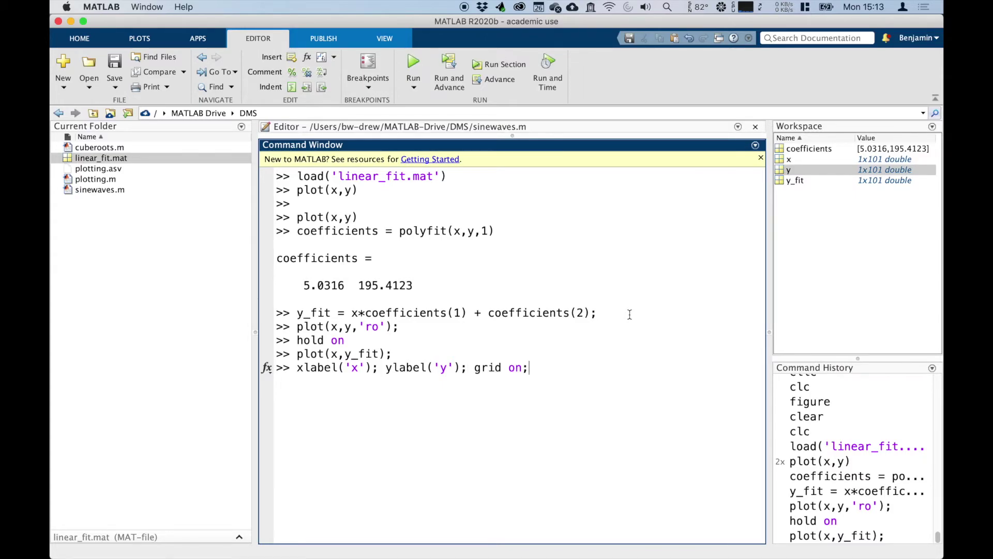
pyautogui.write("title()''Curve-fitting")
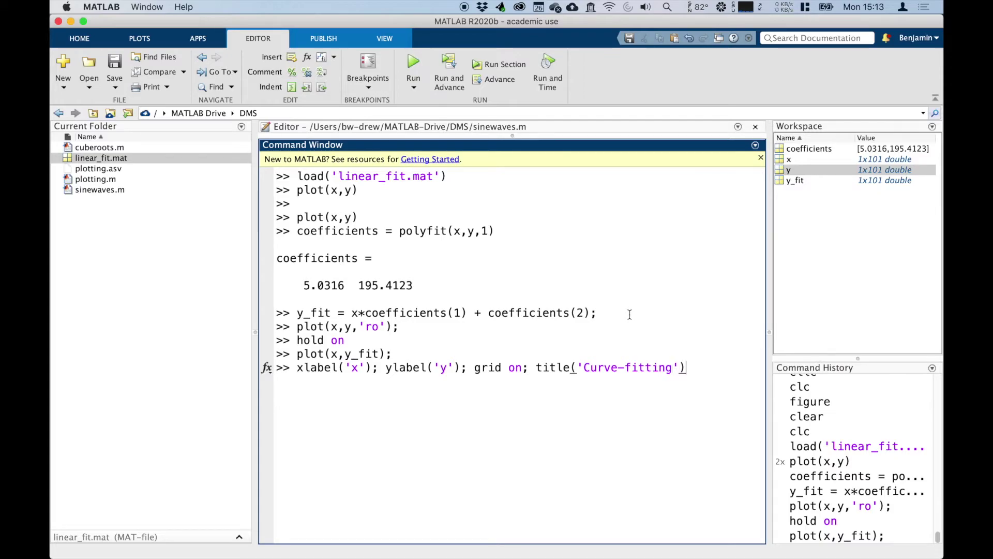
pyautogui.press('Return')
# Step: Add a legend labelling the series 'Raw Data' and 'Linear trendline'
pyautogui.write('lege')
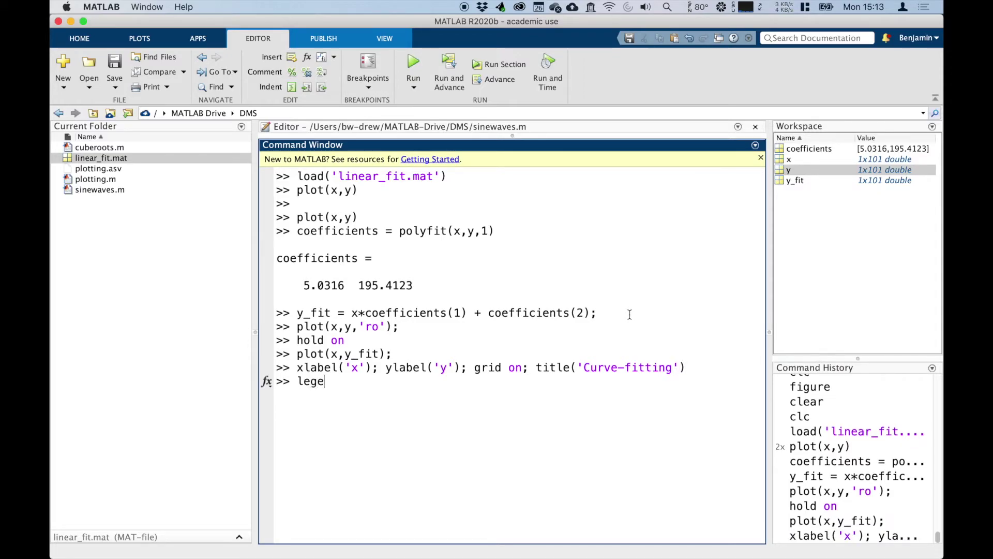
pyautogui.write('nd(\\\\')
pyautogui.press('BackSpace')
pyautogui.write("'Raw Data','")
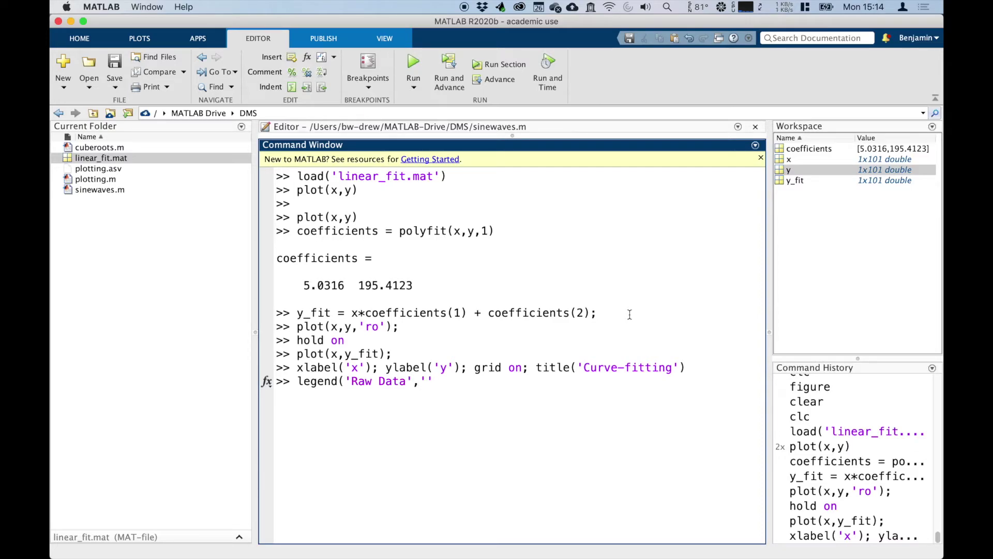
pyautogui.write("Linear trendline'")
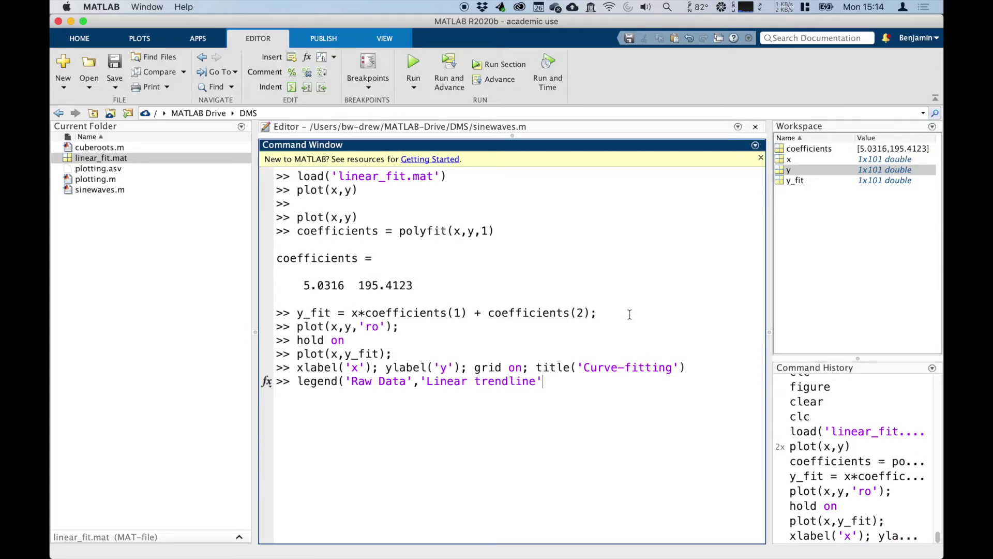
pyautogui.write(')')
pyautogui.moveTo(349, 381); pyautogui.dragTo(413, 381)
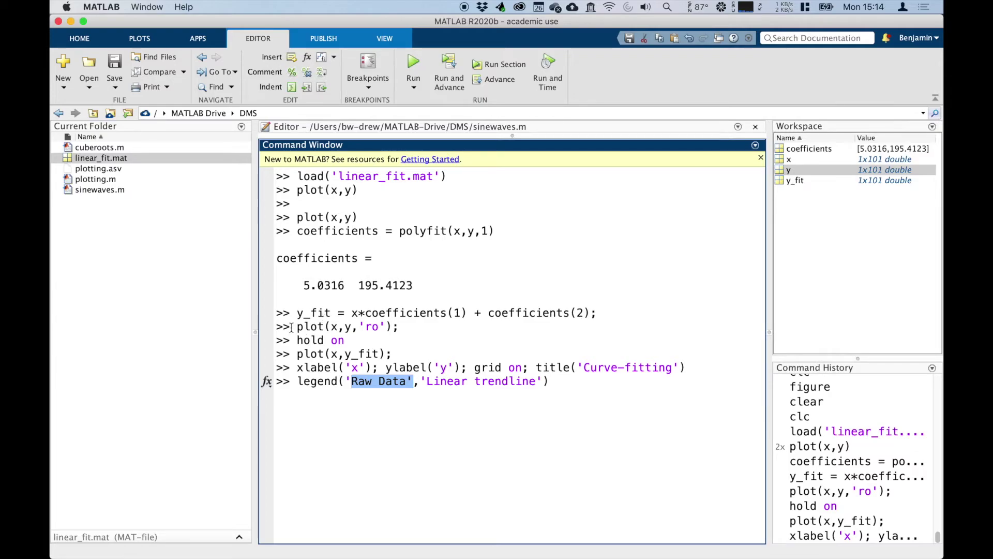
pyautogui.moveTo(297, 326); pyautogui.dragTo(409, 327)
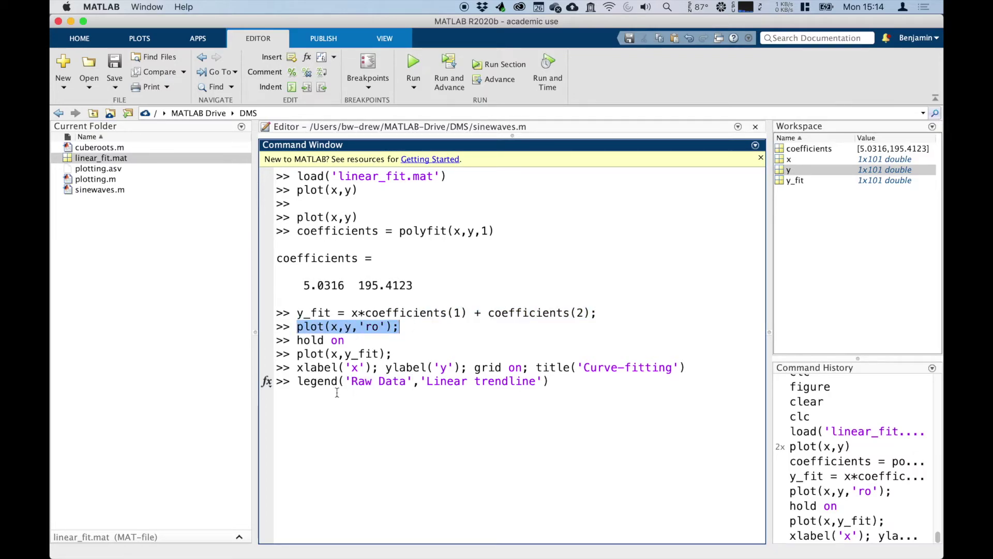
pyautogui.moveTo(420, 381); pyautogui.dragTo(542, 381)
pyautogui.moveTo(297, 354); pyautogui.dragTo(390, 354)
pyautogui.click(431, 354)
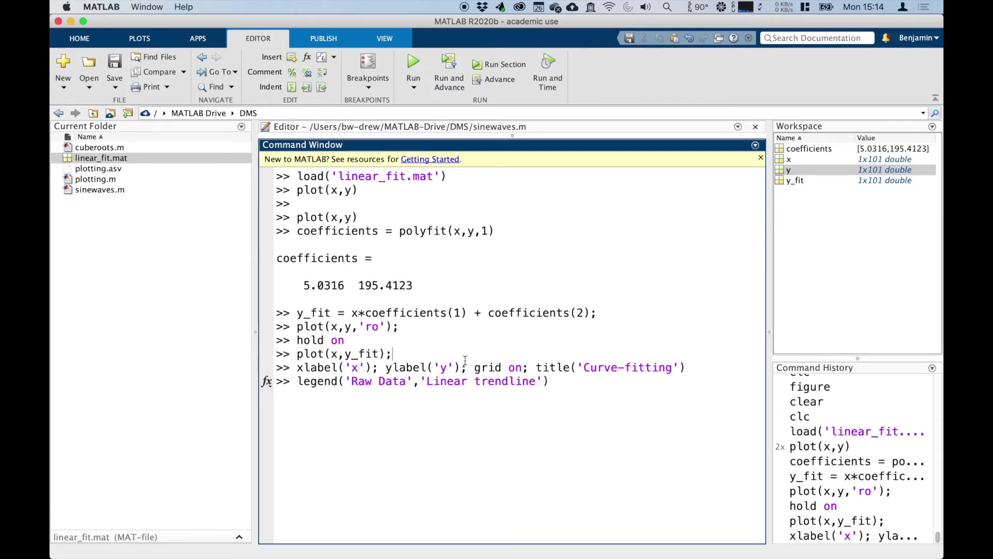
pyautogui.click(564, 381)
pyautogui.press('Return')
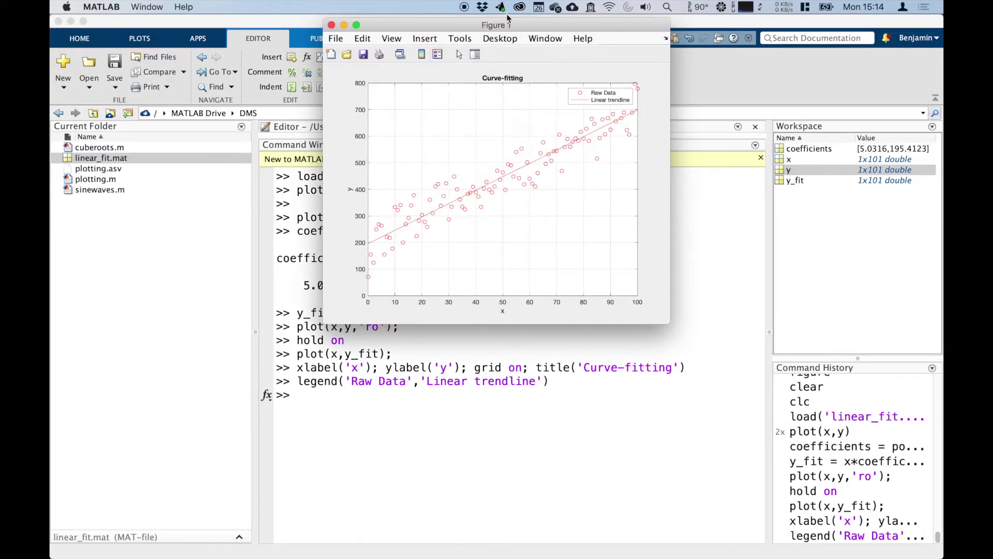
# Step: Move the finished Curve-fitting figure out of the way of the Command Window
pyautogui.moveTo(508, 25); pyautogui.dragTo(619, 64)
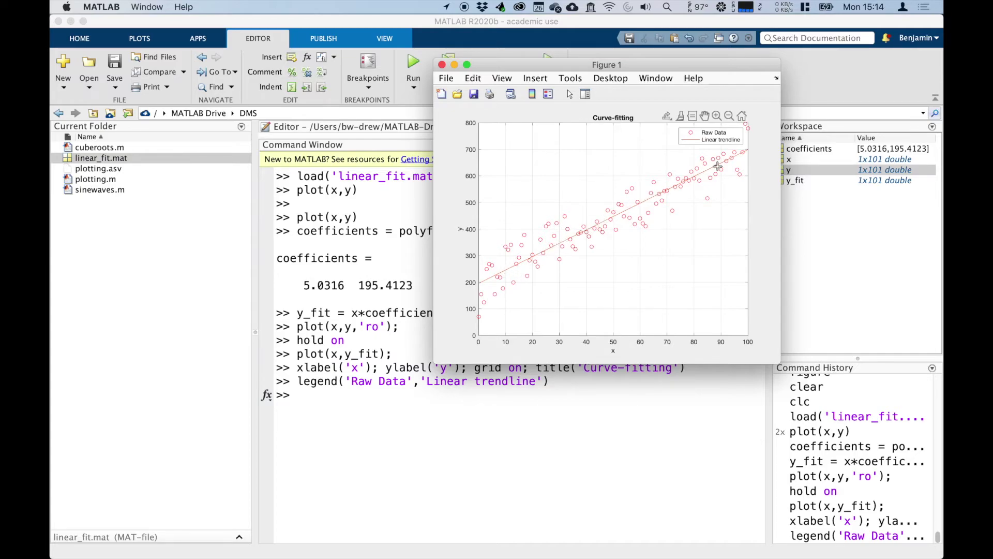
pyautogui.moveTo(718, 165)
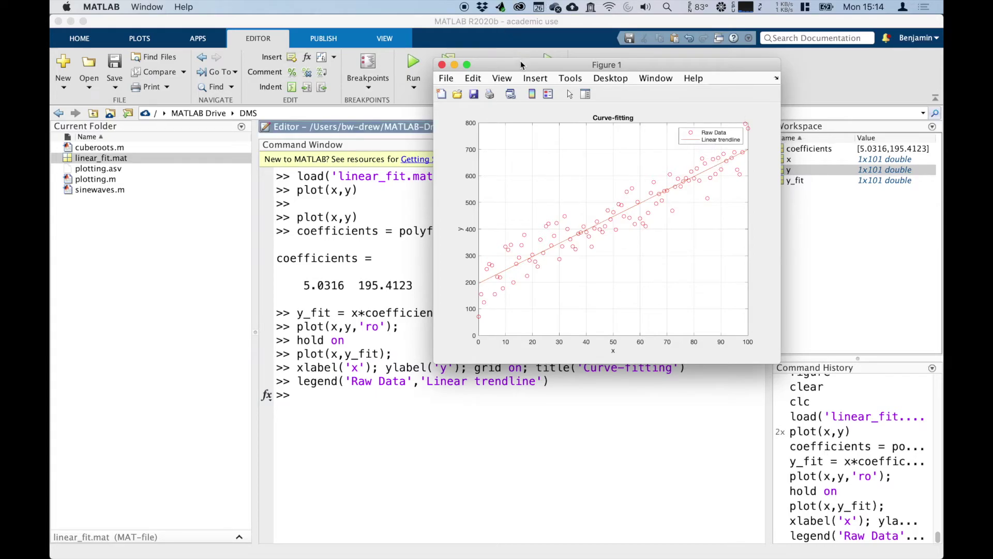
pyautogui.moveTo(522, 65); pyautogui.dragTo(664, 269)
pyautogui.click(300, 233)
pyautogui.moveTo(298, 230); pyautogui.dragTo(506, 230)
pyautogui.click(388, 232)
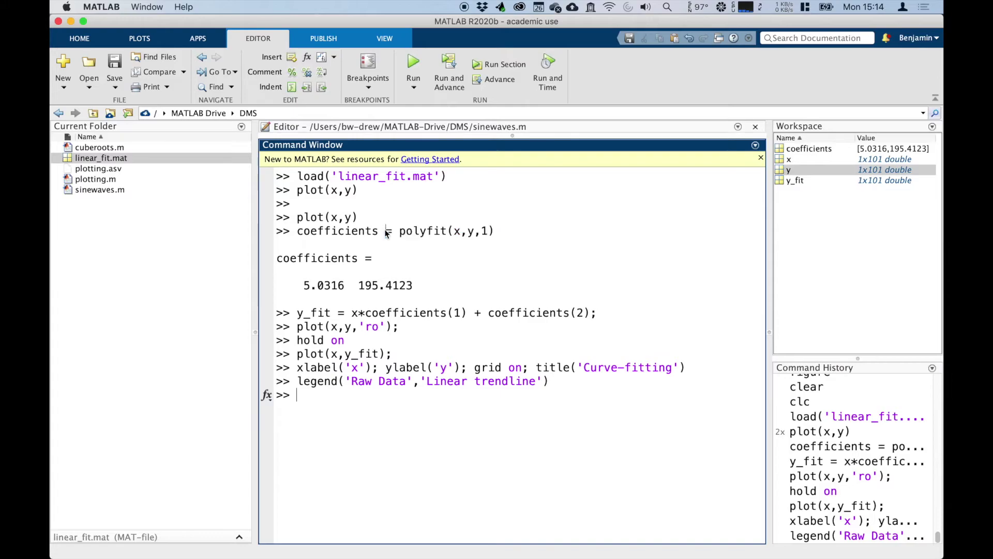
pyautogui.doubleClick(484, 232)
pyautogui.moveTo(455, 231); pyautogui.dragTo(474, 231)
pyautogui.doubleClick(484, 231)
pyautogui.moveTo(303, 285); pyautogui.dragTo(419, 283)
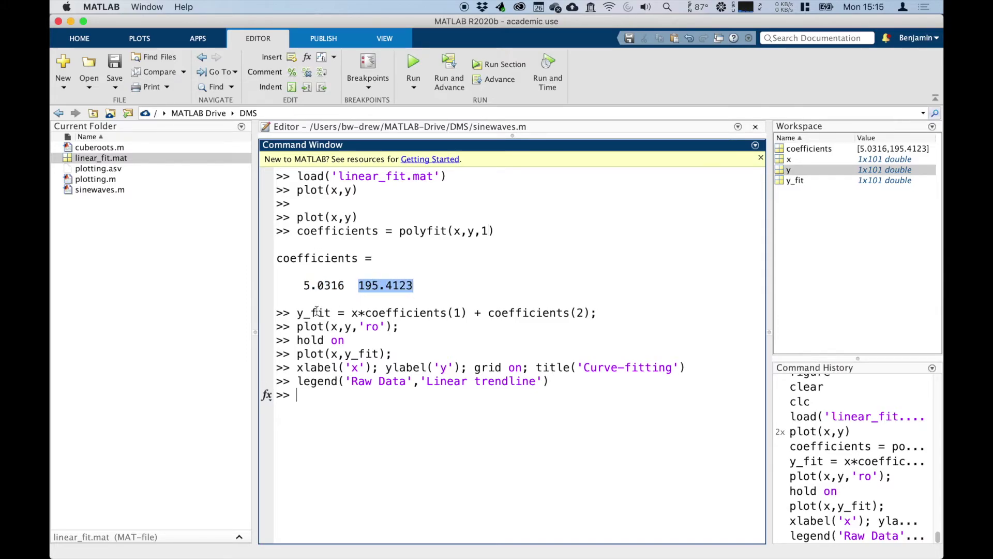
pyautogui.moveTo(297, 312); pyautogui.dragTo(332, 312)
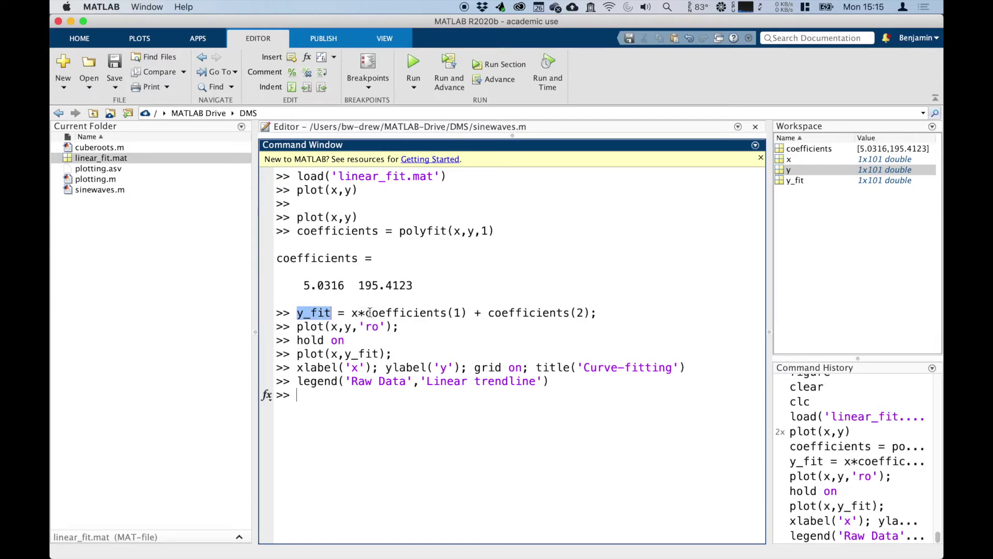
pyautogui.moveTo(366, 313); pyautogui.dragTo(467, 312)
pyautogui.click(357, 312)
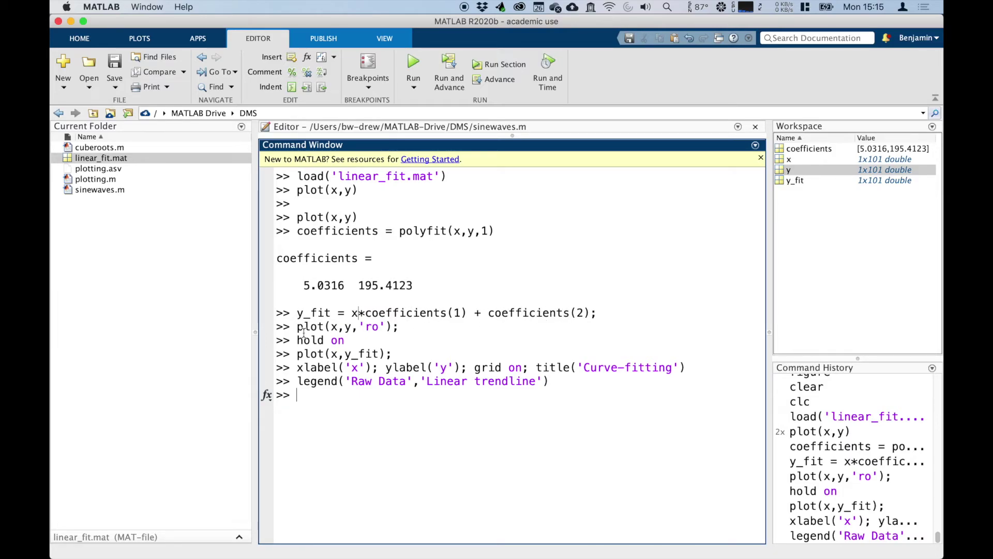
pyautogui.moveTo(297, 327); pyautogui.dragTo(401, 327)
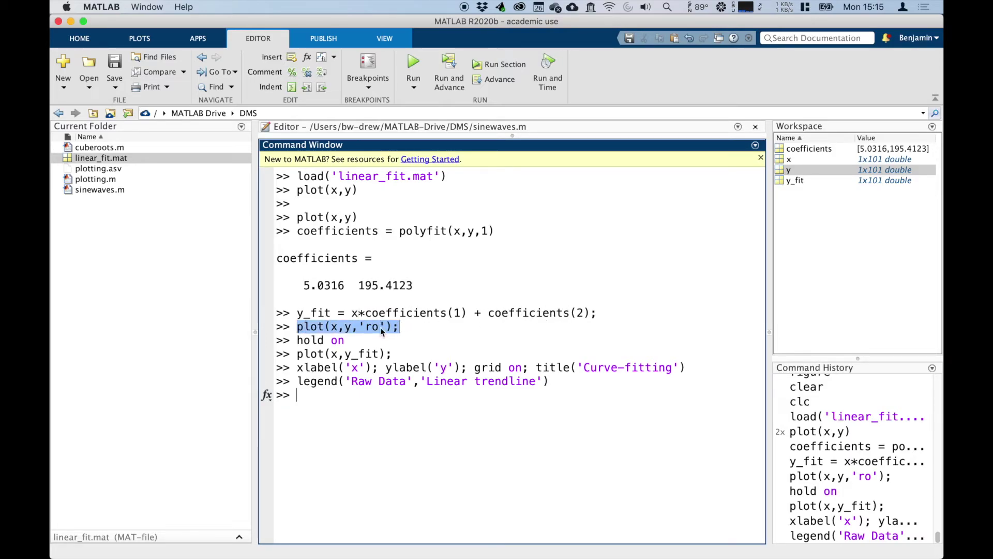
pyautogui.moveTo(297, 339); pyautogui.dragTo(404, 351)
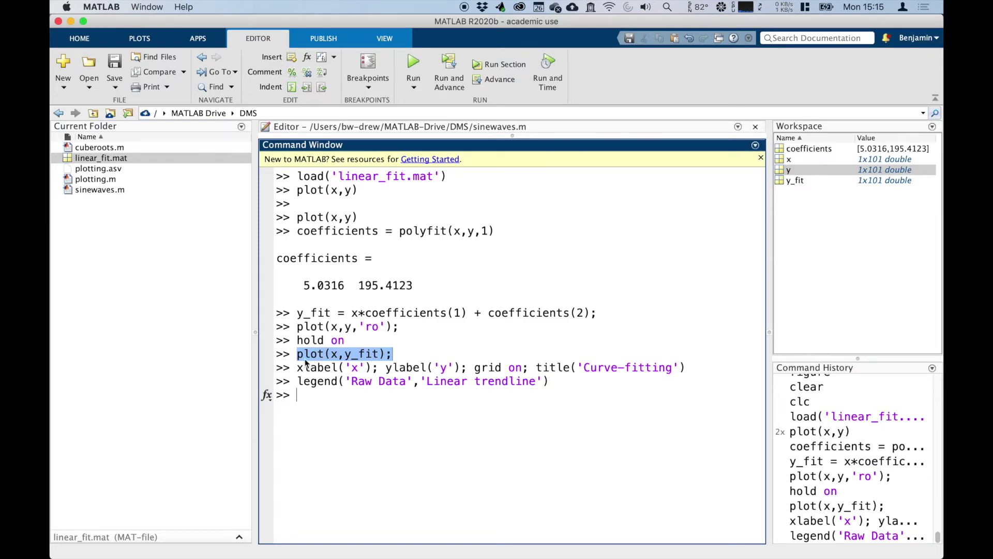
pyautogui.moveTo(299, 370); pyautogui.dragTo(380, 368)
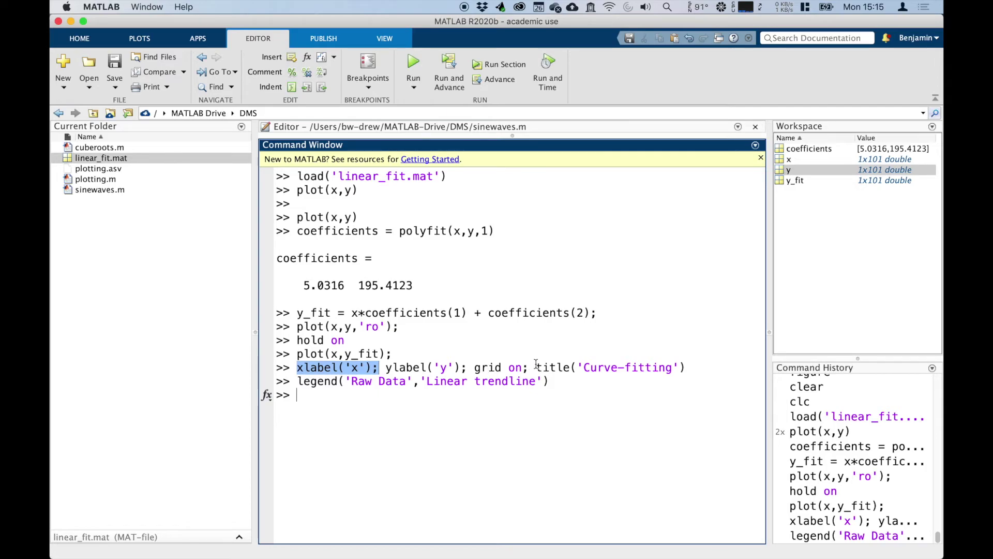
pyautogui.moveTo(538, 368); pyautogui.dragTo(680, 368)
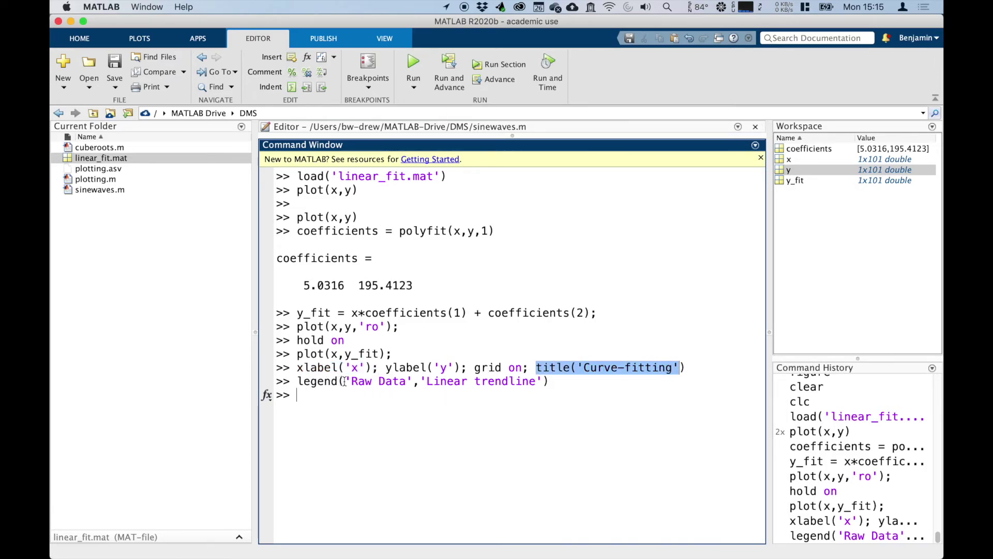
pyautogui.moveTo(331, 327); pyautogui.dragTo(386, 355)
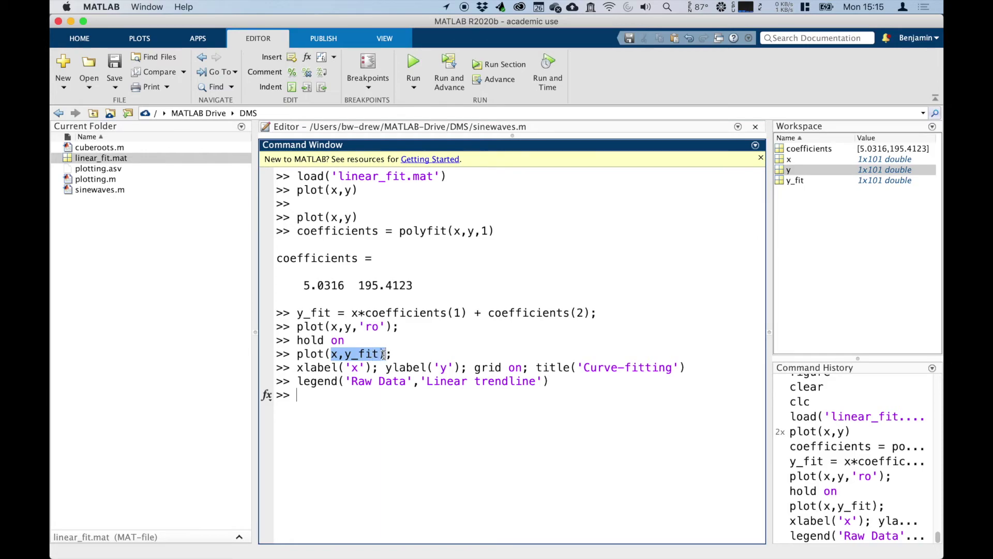
pyautogui.click(581, 381)
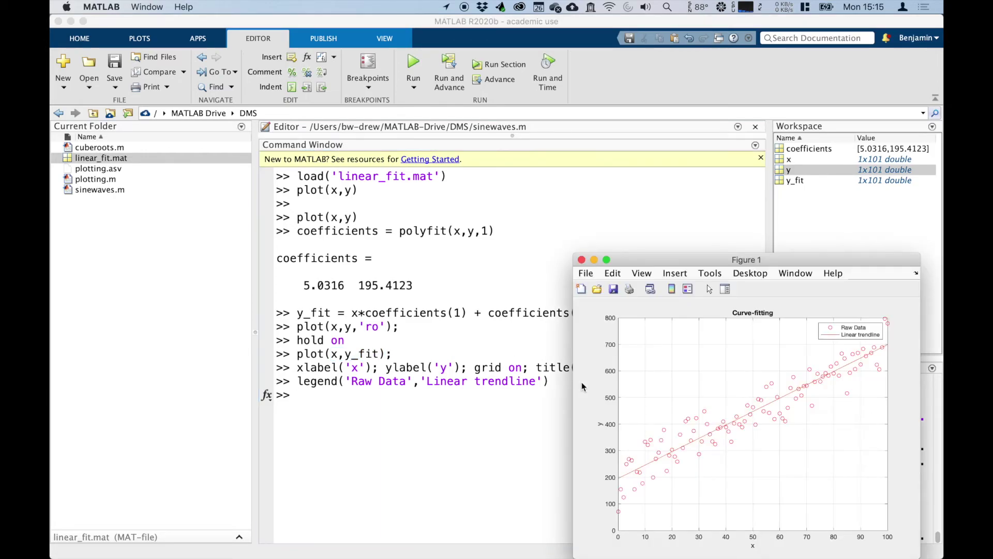
# Step: Bring Figure 1 into view and open File > Save As for the figure
pyautogui.moveTo(669, 255); pyautogui.dragTo(520, 113)
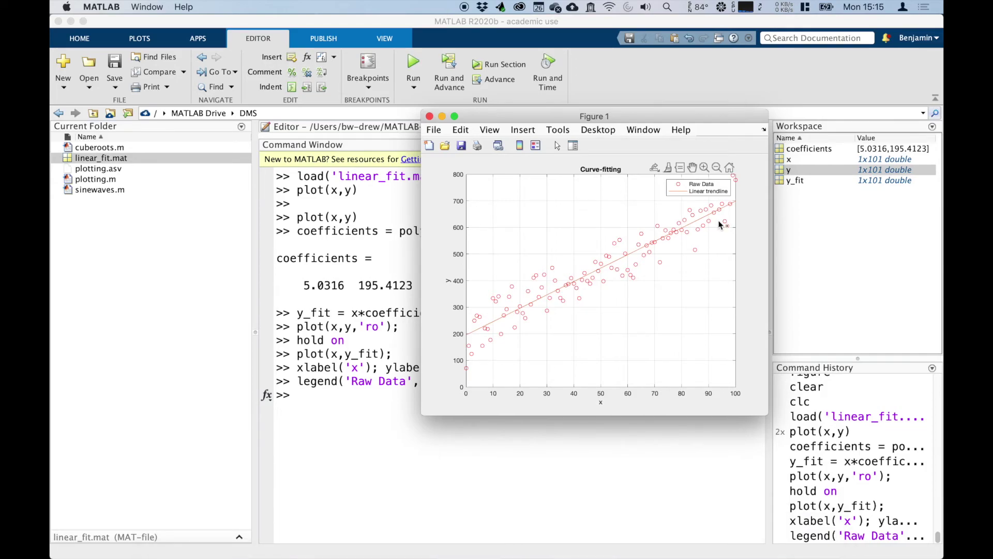
pyautogui.moveTo(526, 116); pyautogui.dragTo(335, 67)
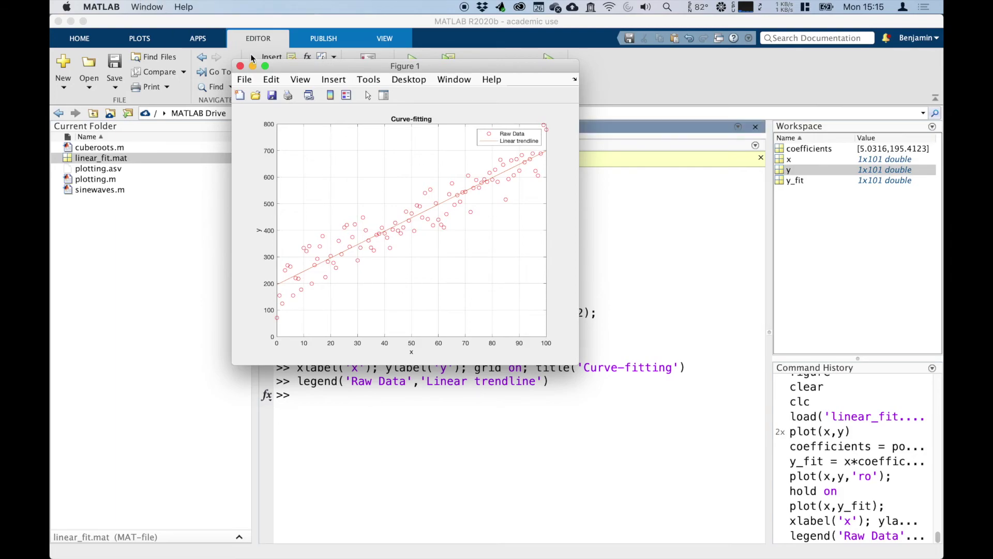
pyautogui.click(246, 80)
pyautogui.click(259, 151)
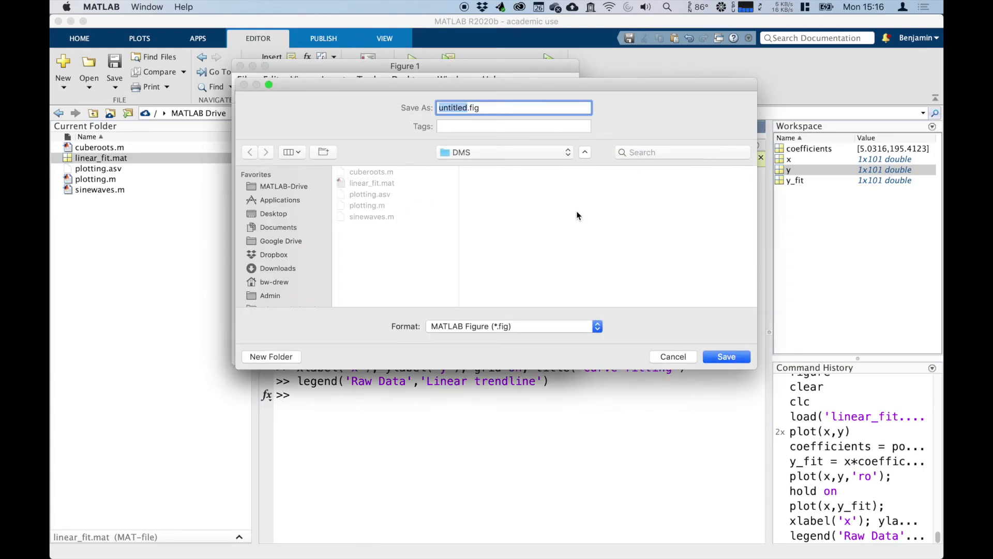
# Step: Save the figure as JPEG image linearfit.jpg in the DMS folder
pyautogui.click(525, 327)
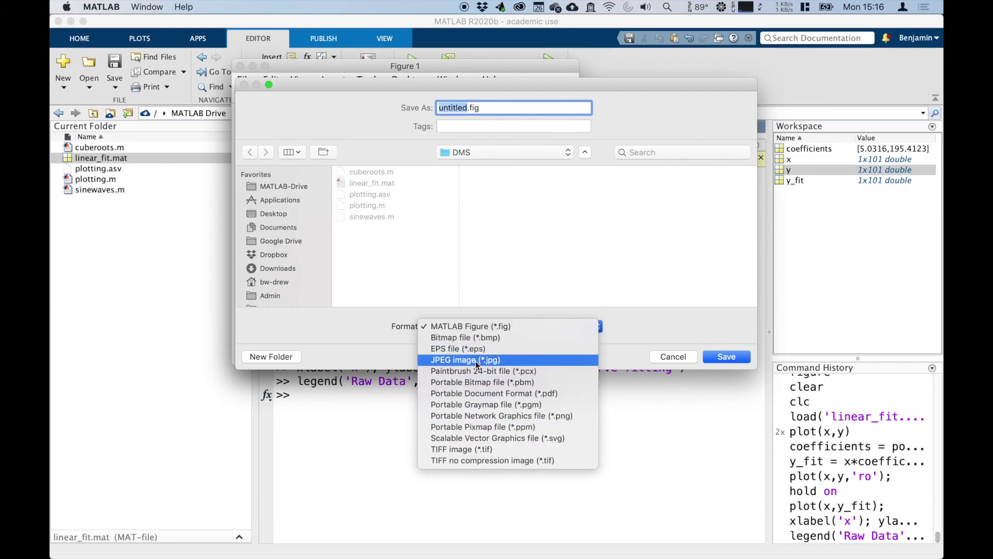
pyautogui.click(454, 362)
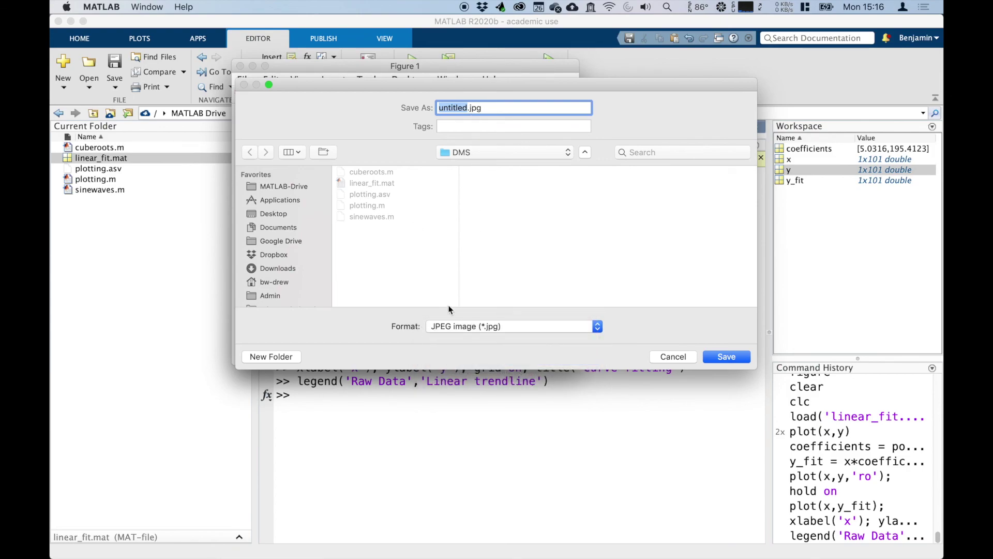
pyautogui.write('linearfit')
pyautogui.click(726, 356)
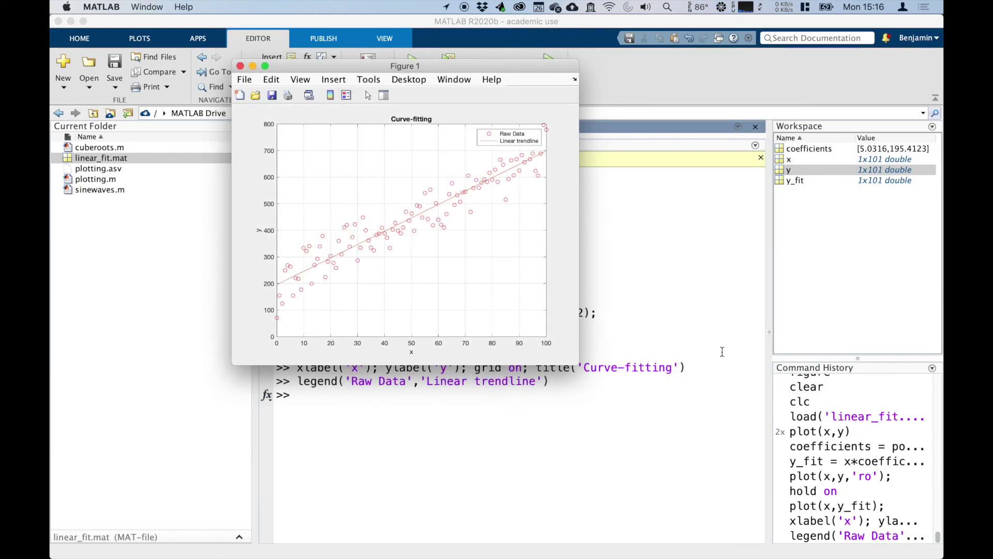